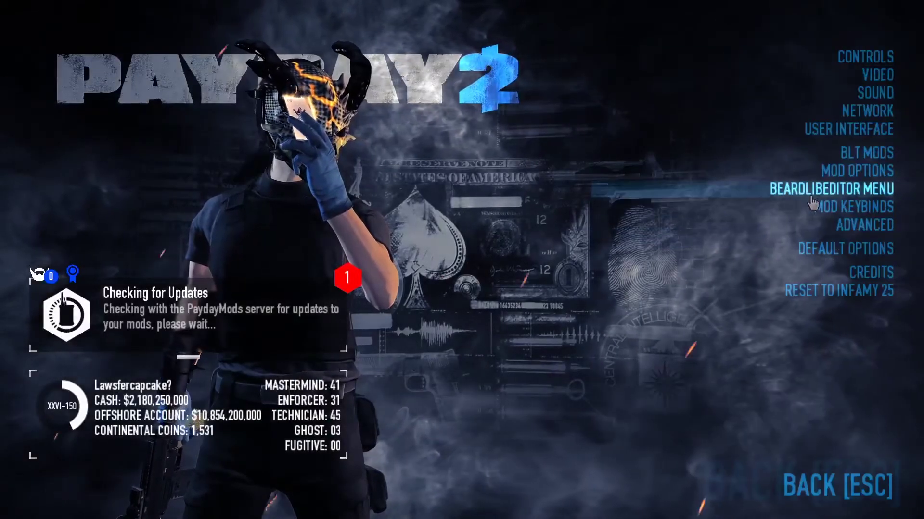
- In the Levels list, enable Log Spawned Units with Safemode off and choose tutorial_map to edit
click(830, 189)
click(44, 102)
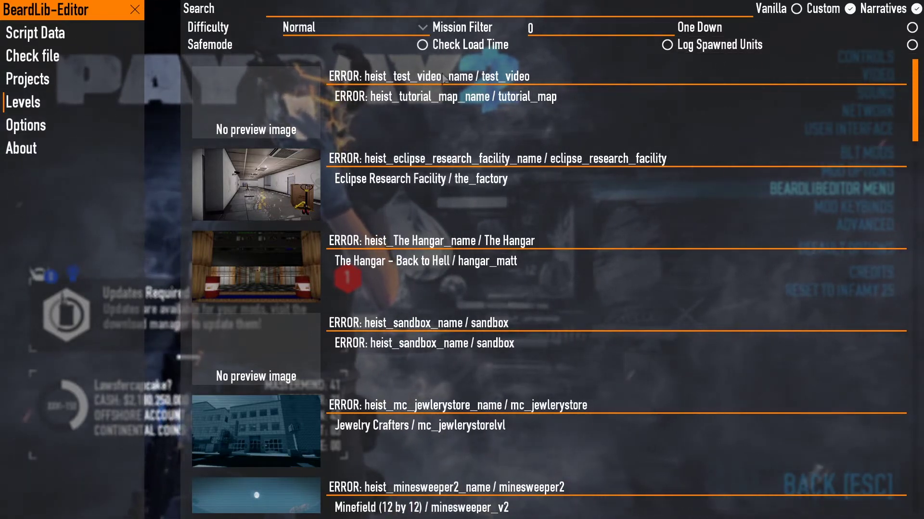
click(382, 44)
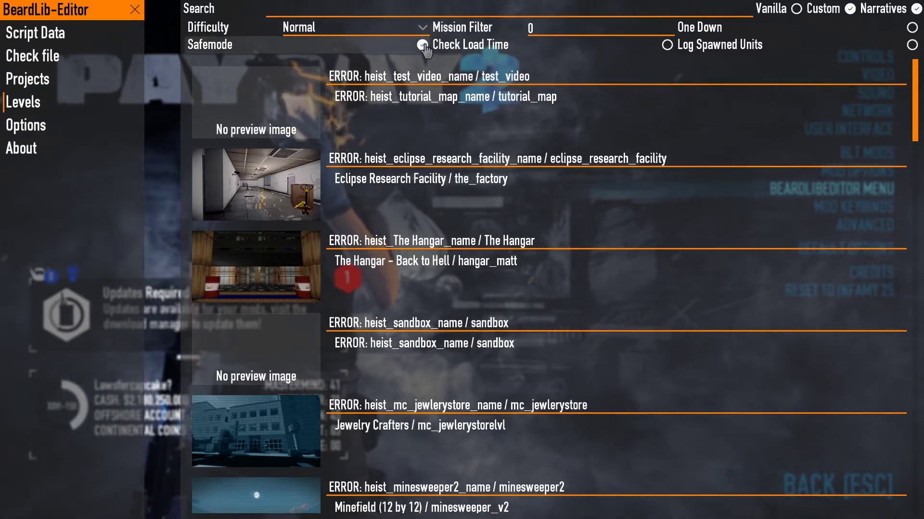
click(752, 45)
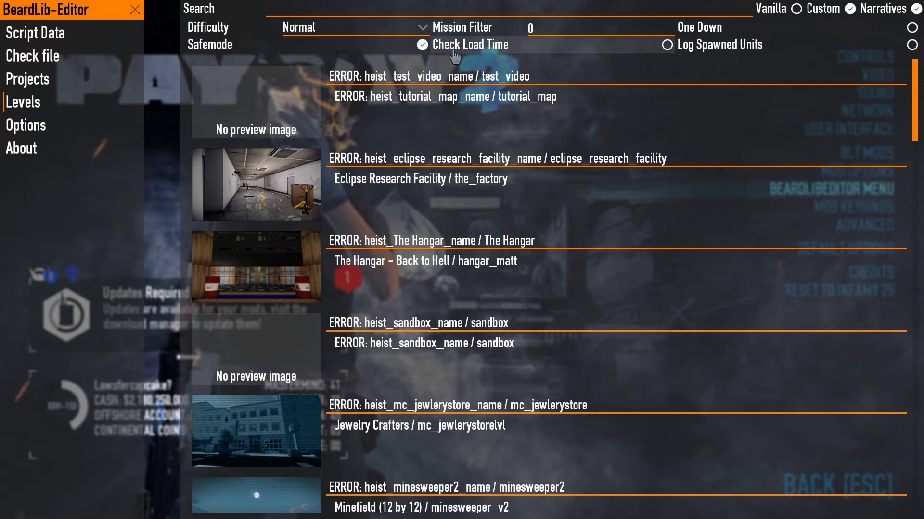
click(422, 45)
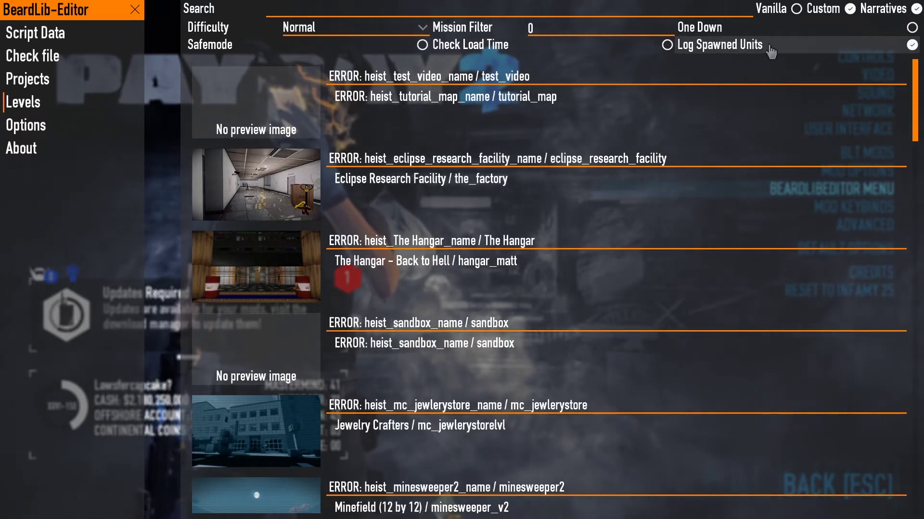
click(425, 106)
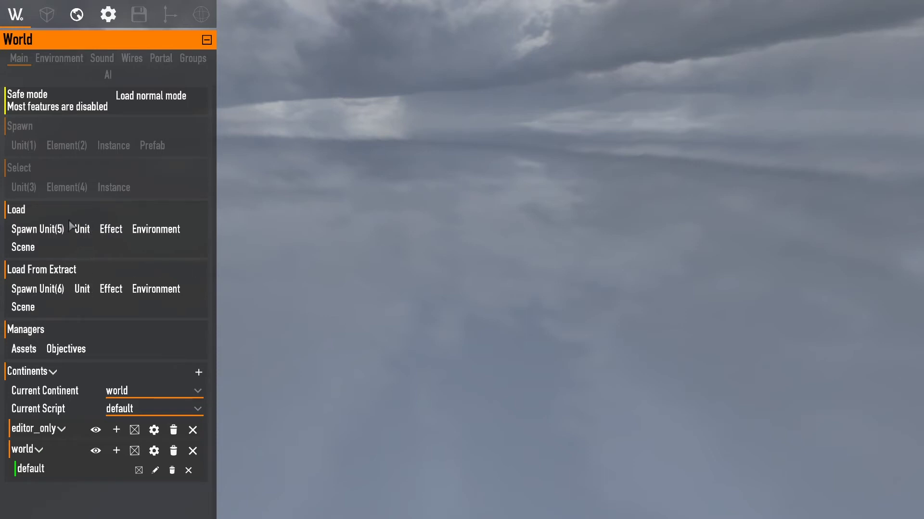
- Search the unit list for 'thermic' and close it without loading anything
click(82, 230)
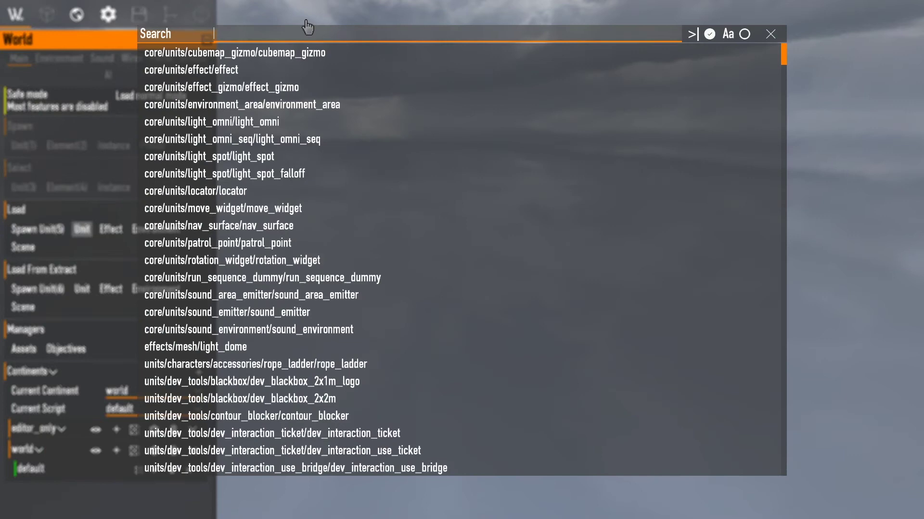
text(thermal)
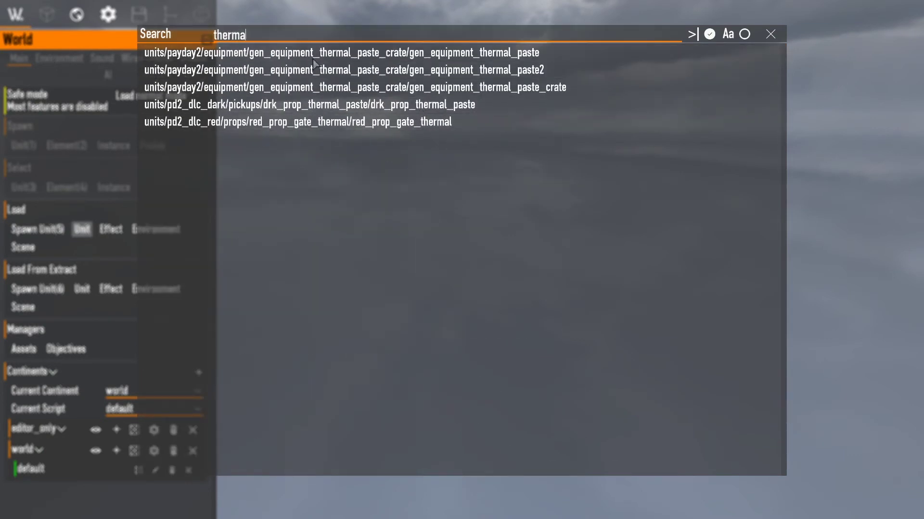
key(BackSpace)
text(ic)
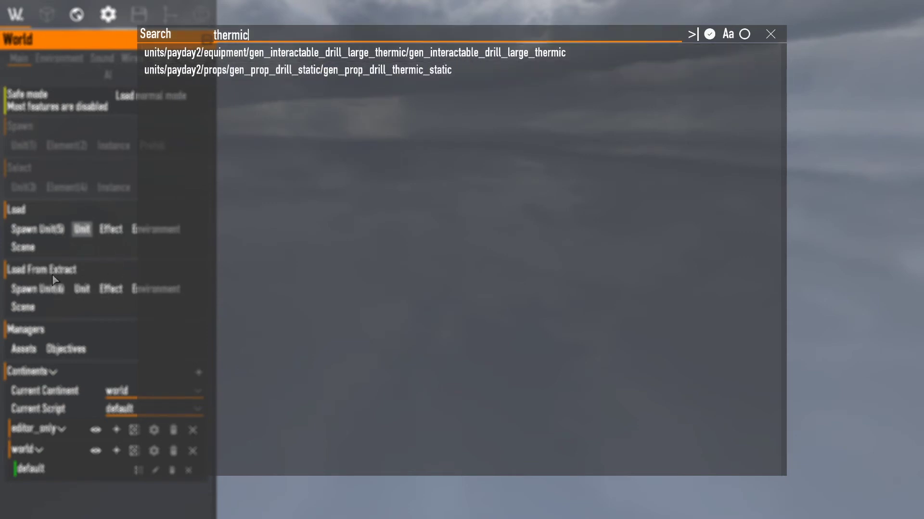
key(Escape)
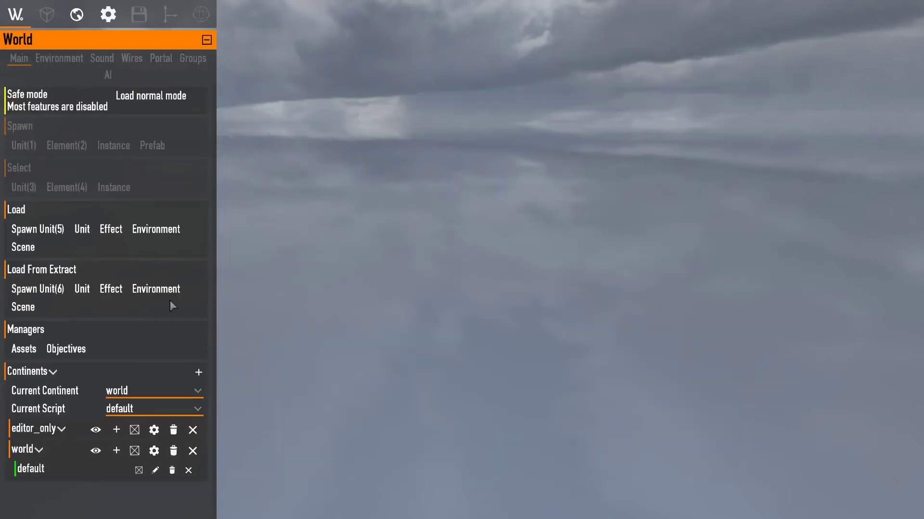
- Review the Assets manager, then reload the level in normal mode
click(29, 354)
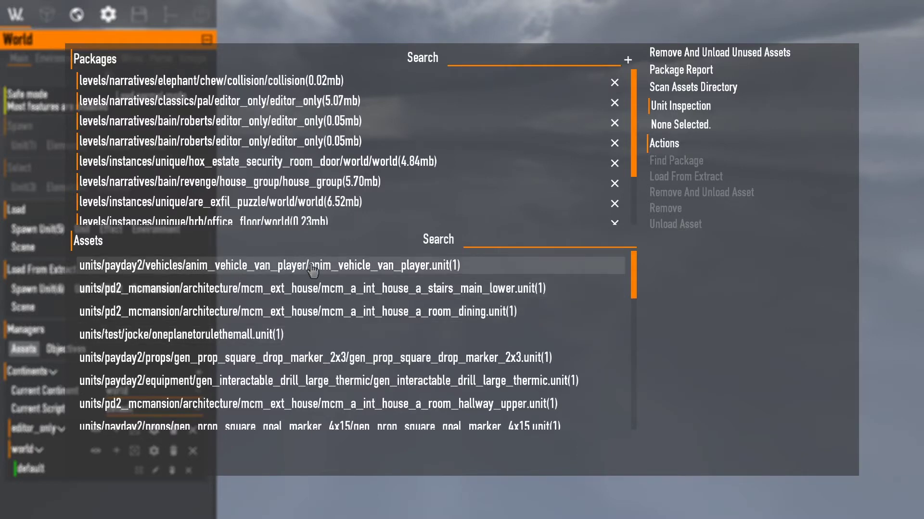
scroll(323, 350, down, 2)
scroll(404, 358, down, 5)
scroll(501, 366, down, 3)
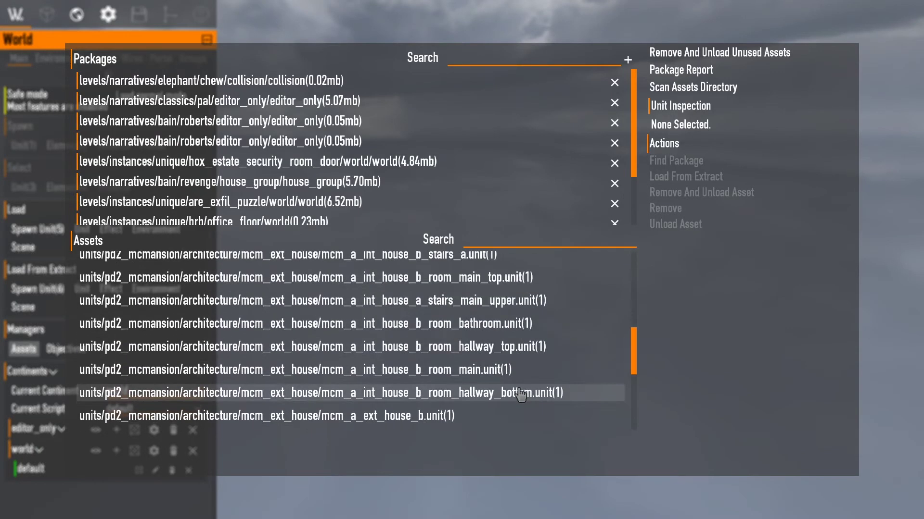
scroll(516, 390, up, 3)
scroll(512, 385, up, 5)
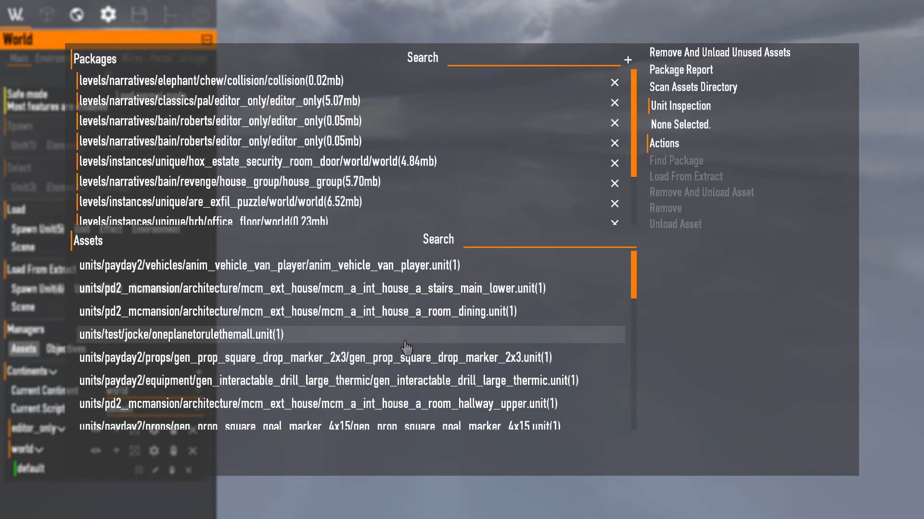
key(Escape)
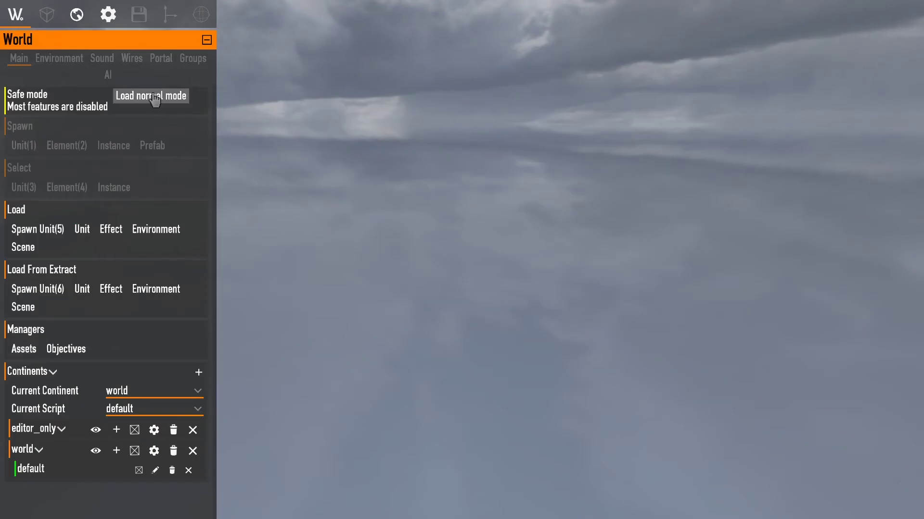
click(148, 96)
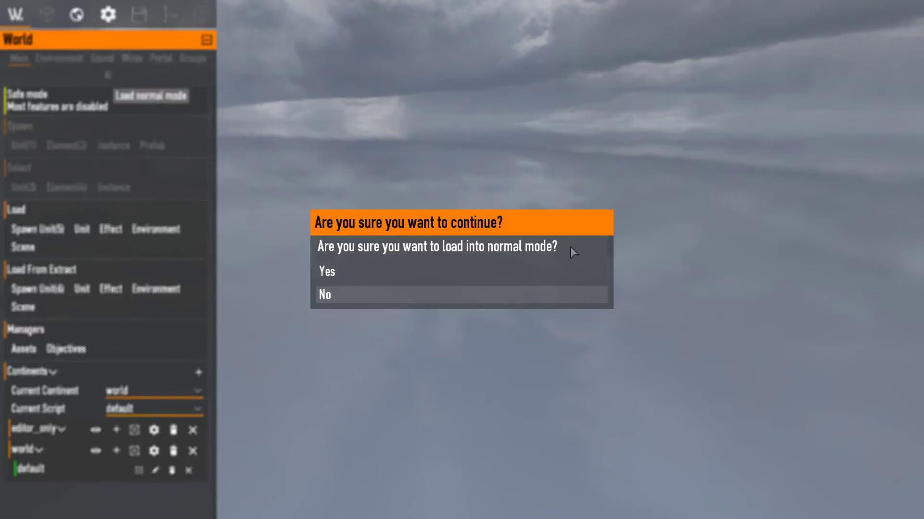
click(427, 268)
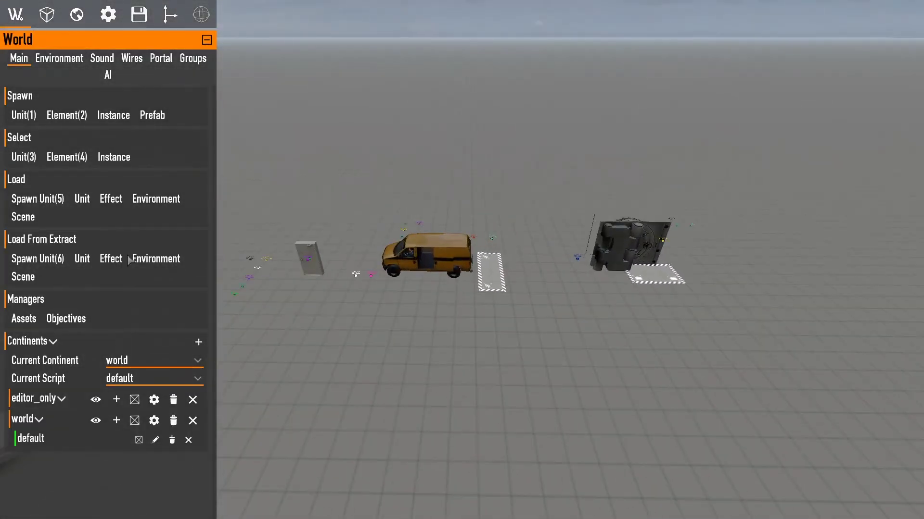
click(24, 318)
scroll(341, 196, down, 3)
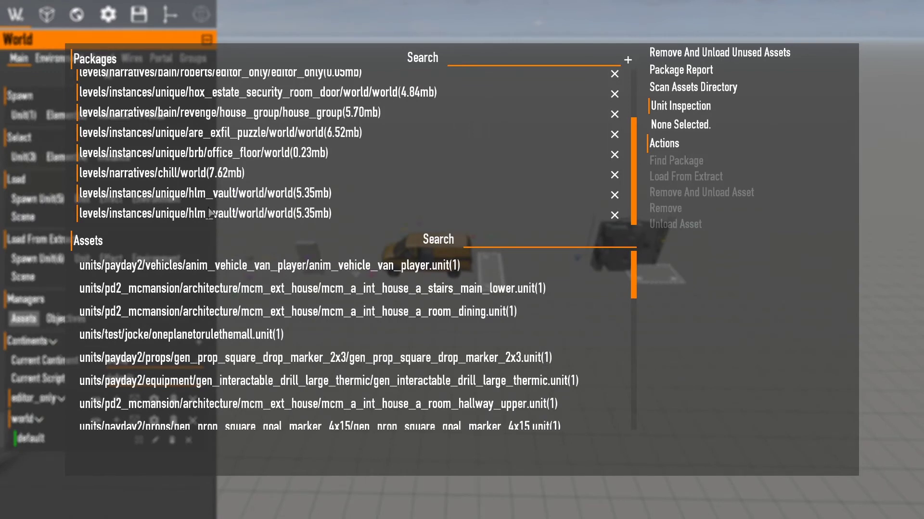
click(614, 217)
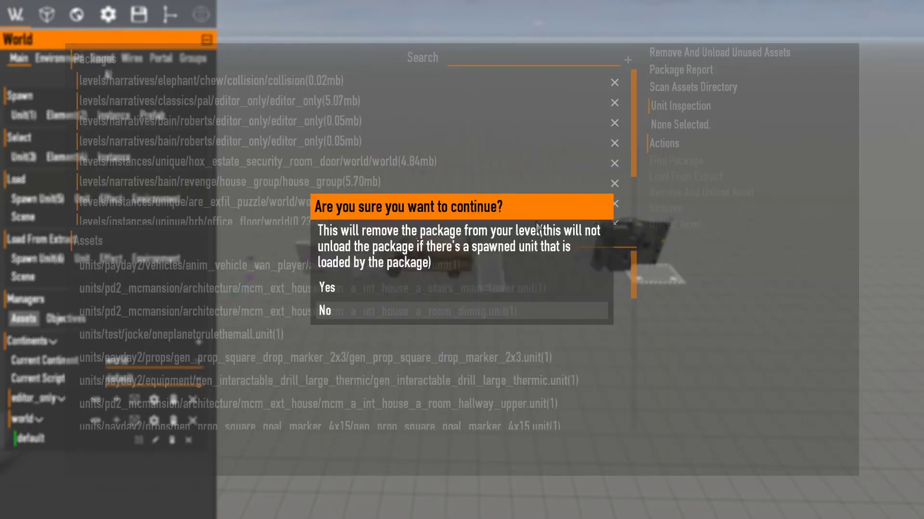
click(354, 288)
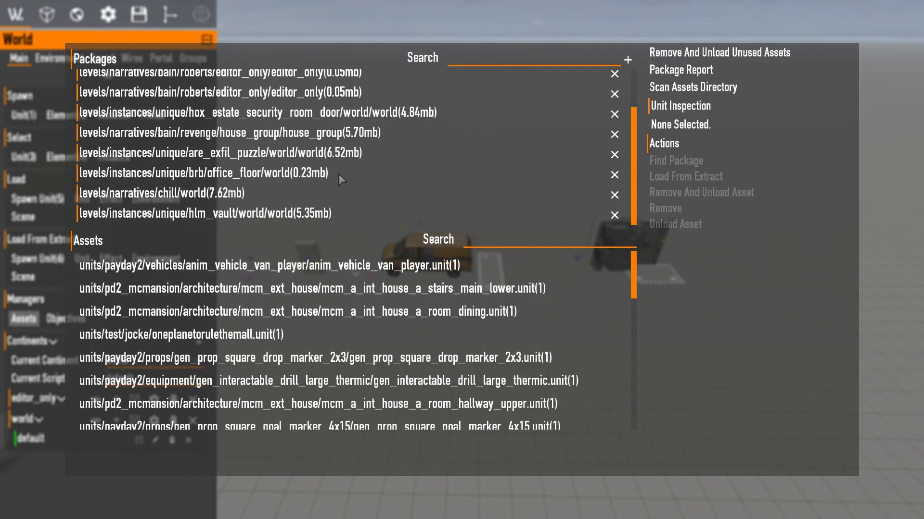
key(Escape)
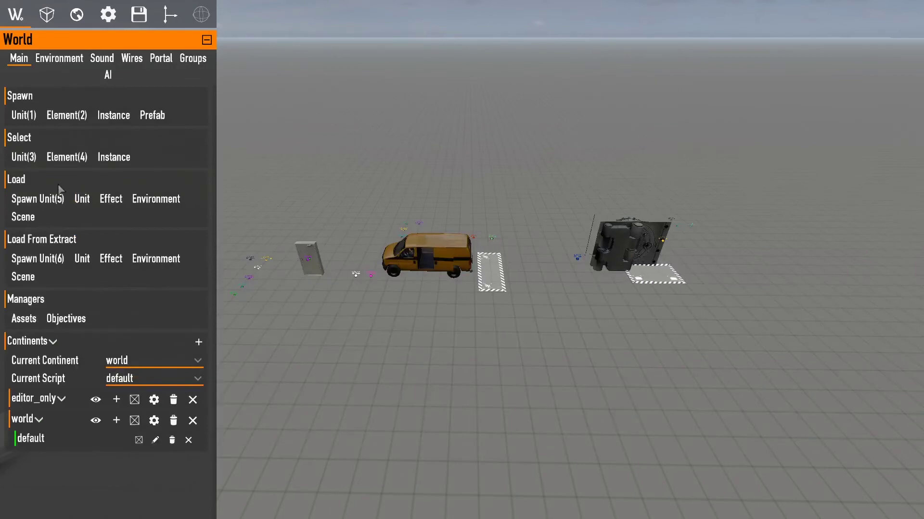
click(79, 199)
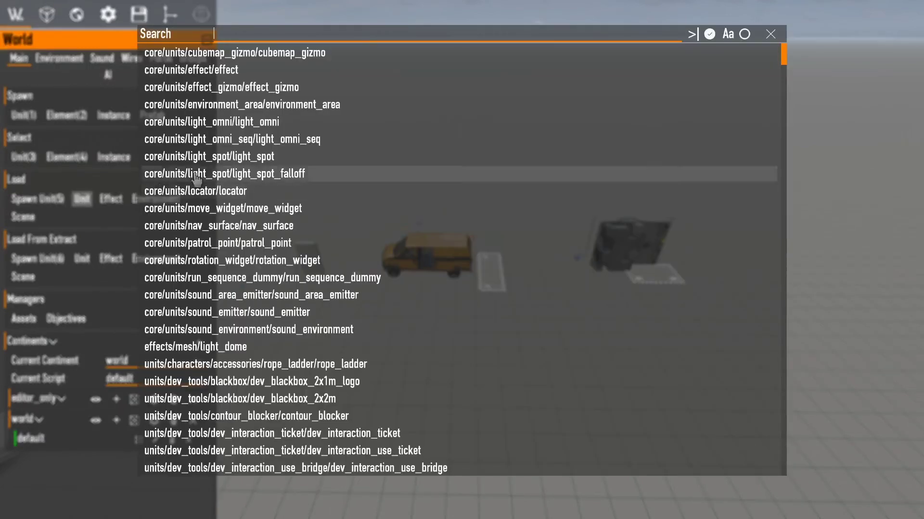
key(Escape)
click(20, 116)
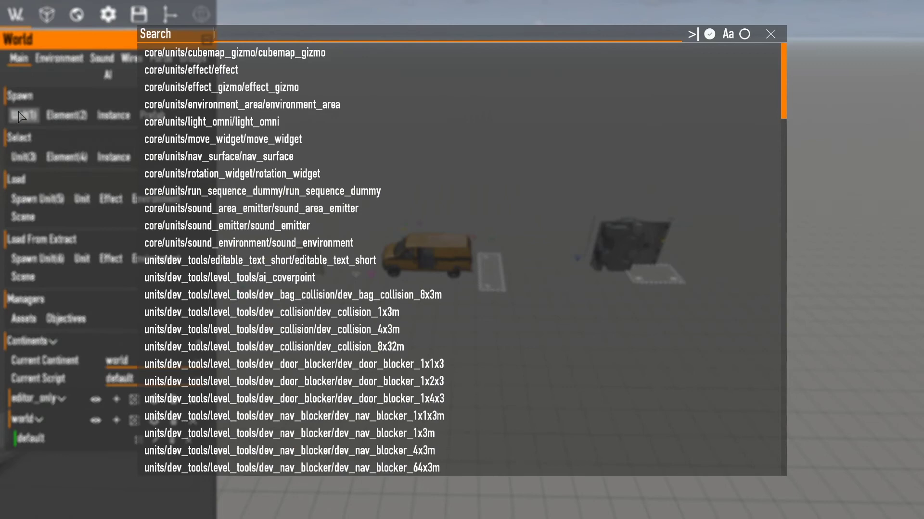
key(Escape)
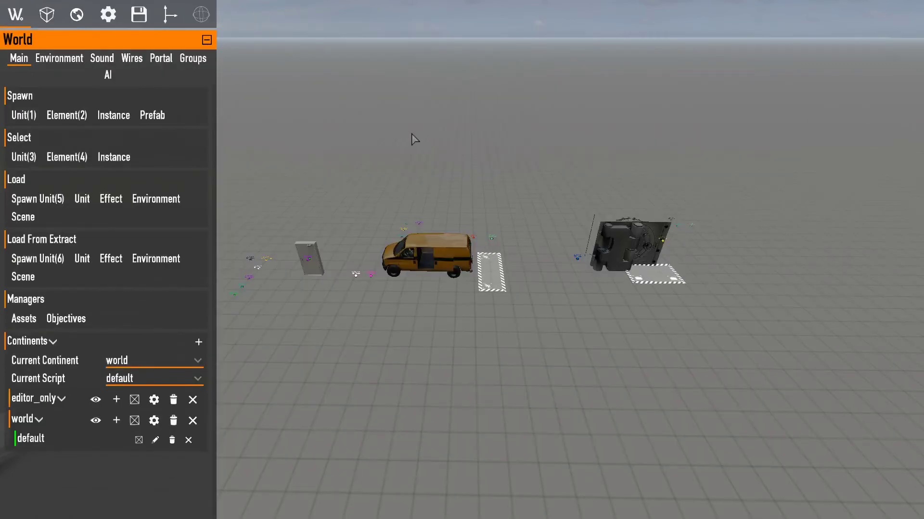
click(83, 259)
text(therm)
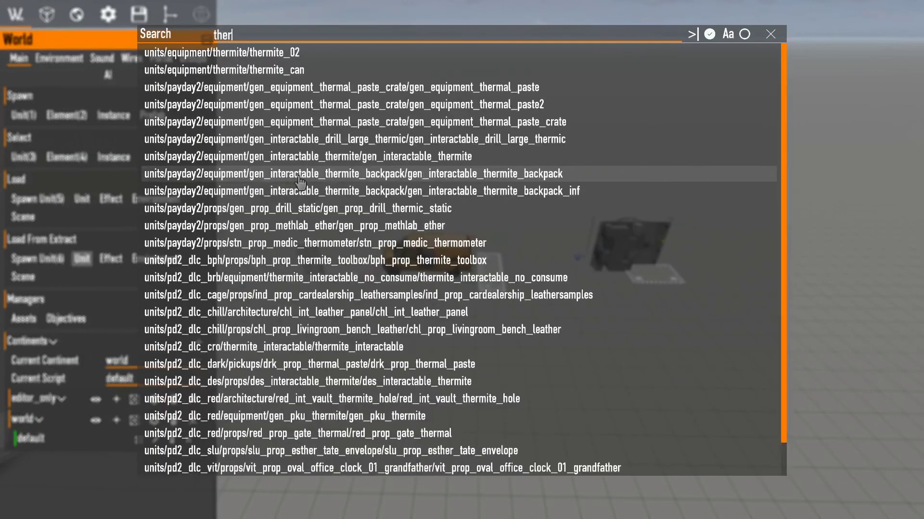
click(302, 181)
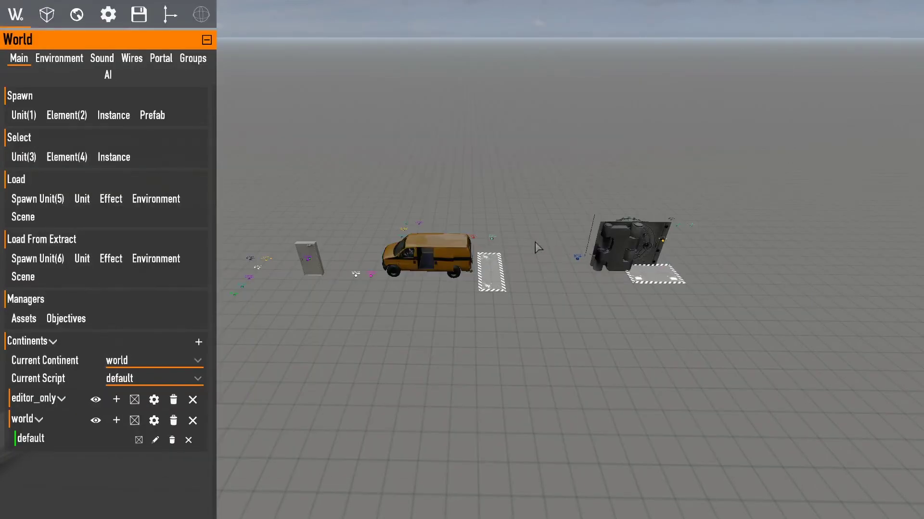
right_drag(537, 247, 89, 248)
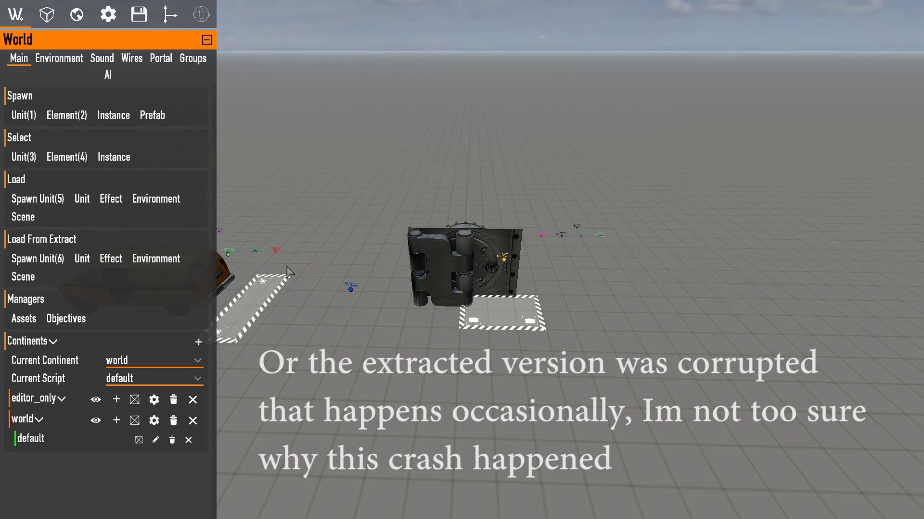
click(517, 305)
click(498, 285)
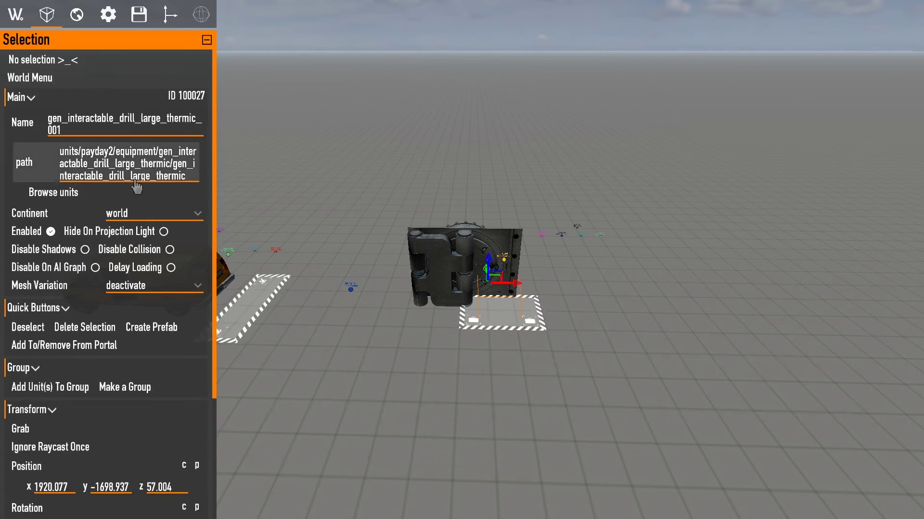
click(31, 22)
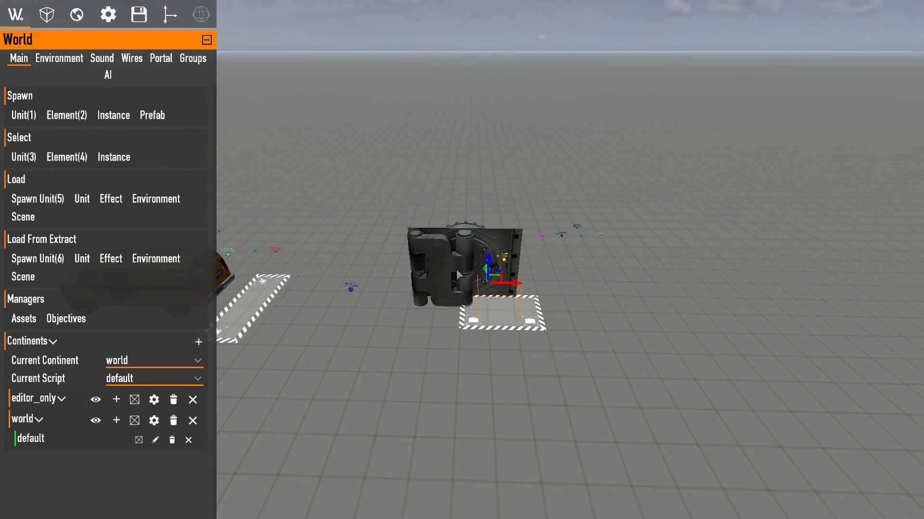
key(w)
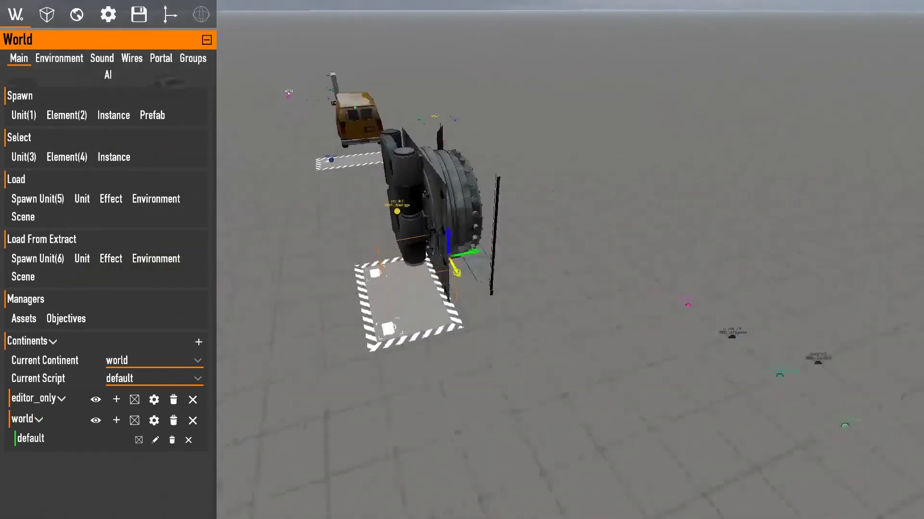
key(w)
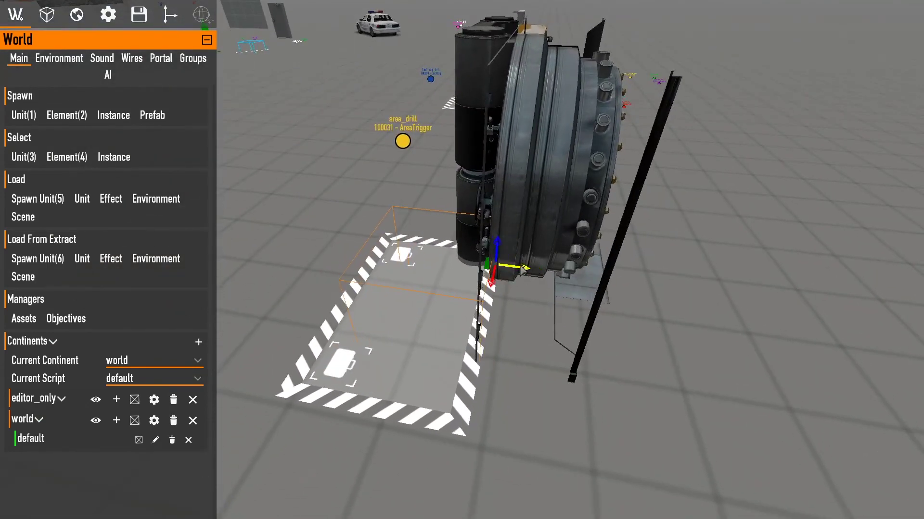
key(s)
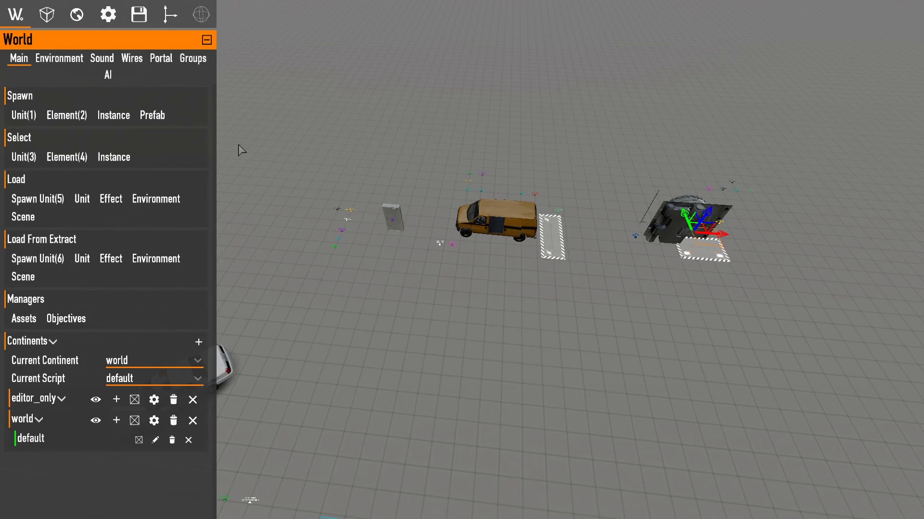
click(538, 135)
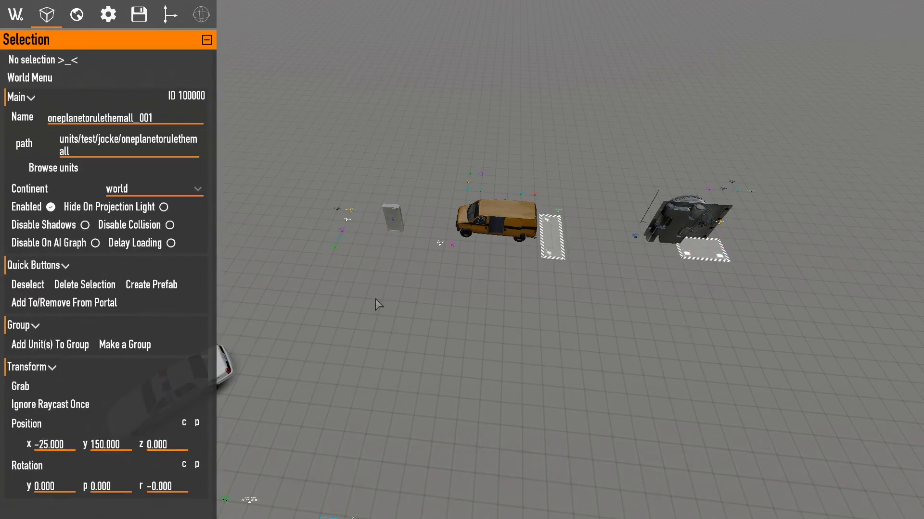
right_drag(376, 303, 289, 310)
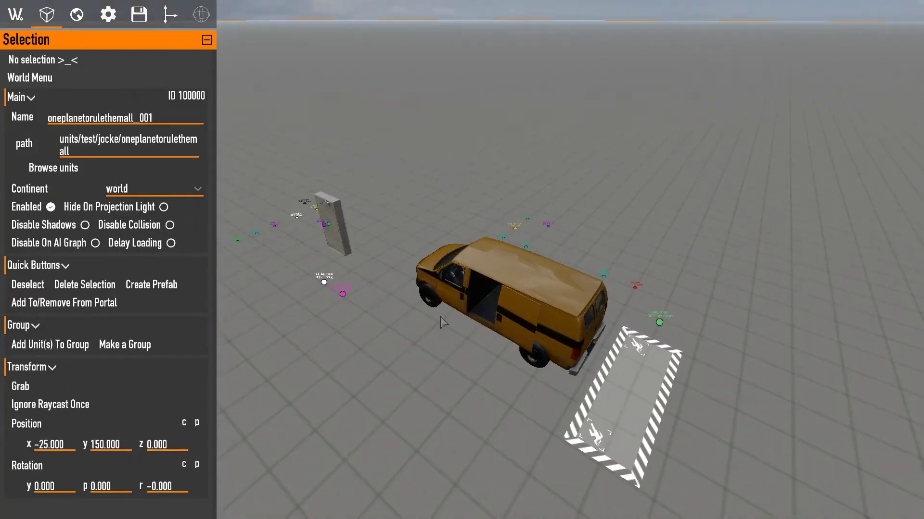
click(634, 446)
right_drag(634, 446, 634, 477)
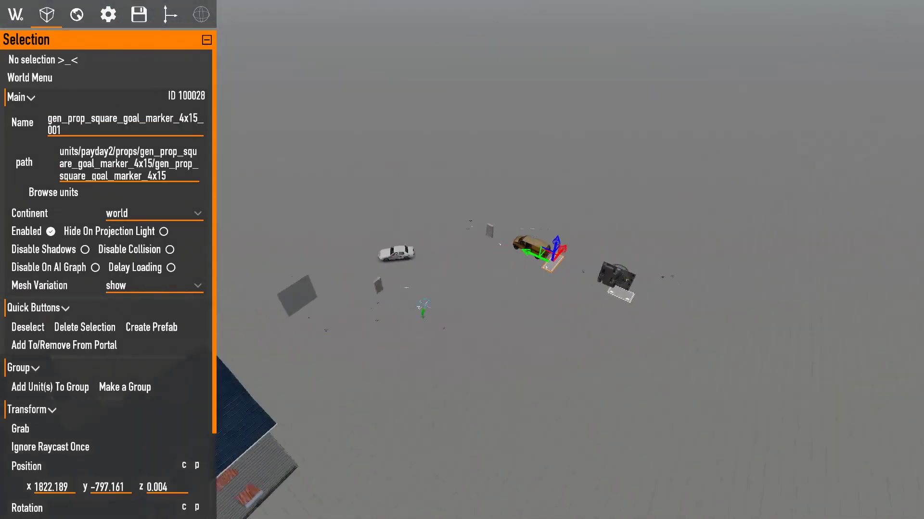
- Remove the hlm_vault package in the Assets manager and inspect the thermic drill asset's load status
click(16, 15)
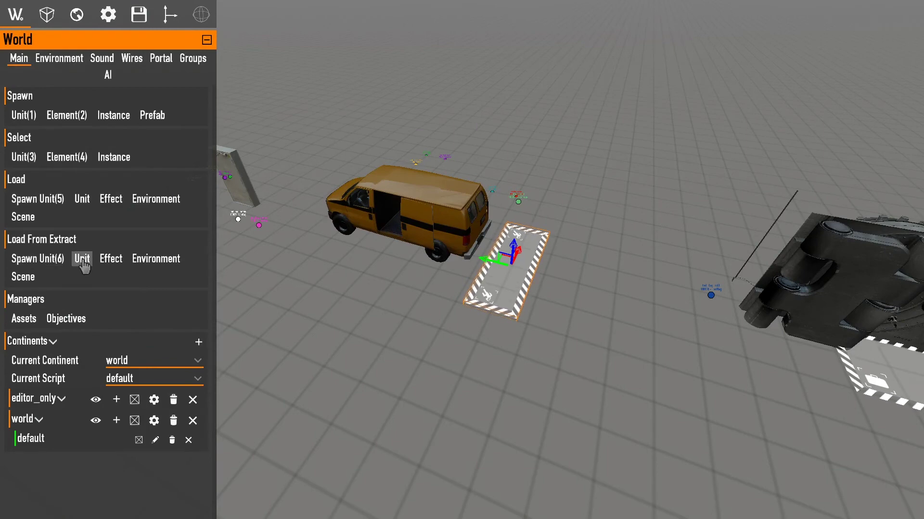
click(24, 318)
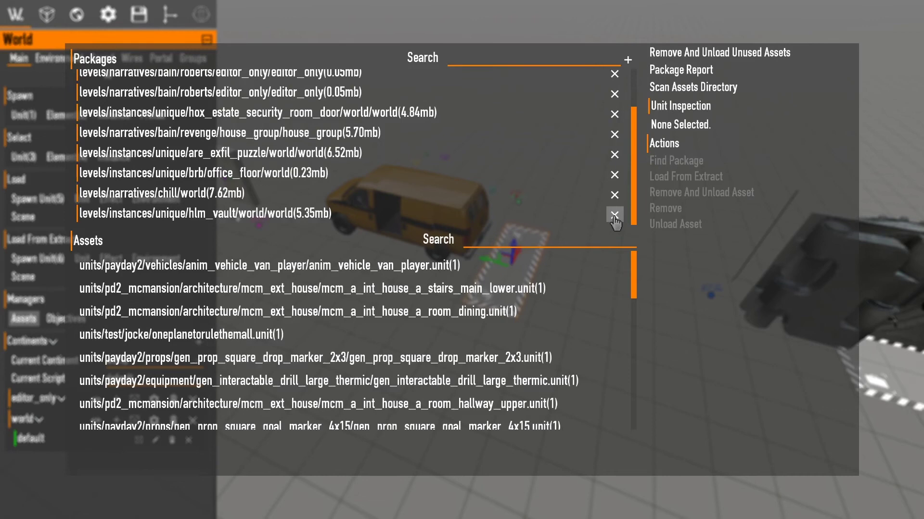
click(614, 217)
click(339, 291)
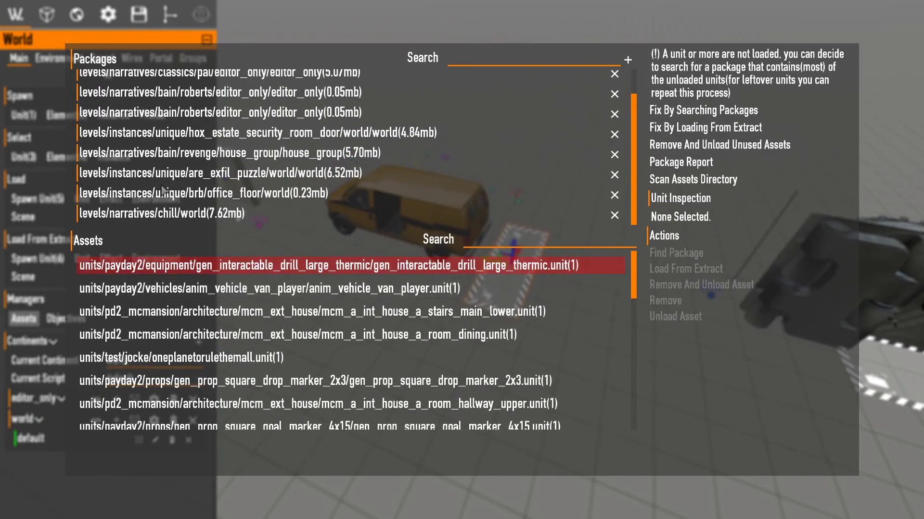
click(622, 261)
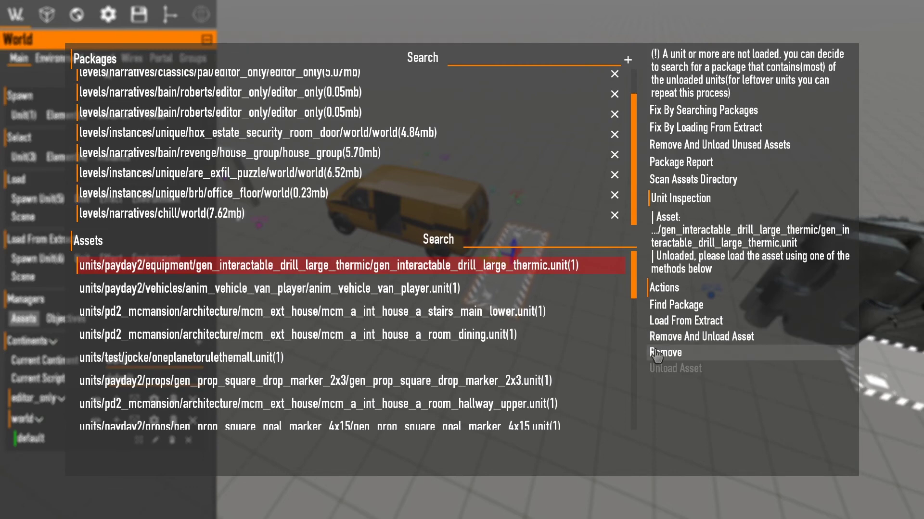
- Close the assets manager and bring up the pause menu to quit
click(676, 353)
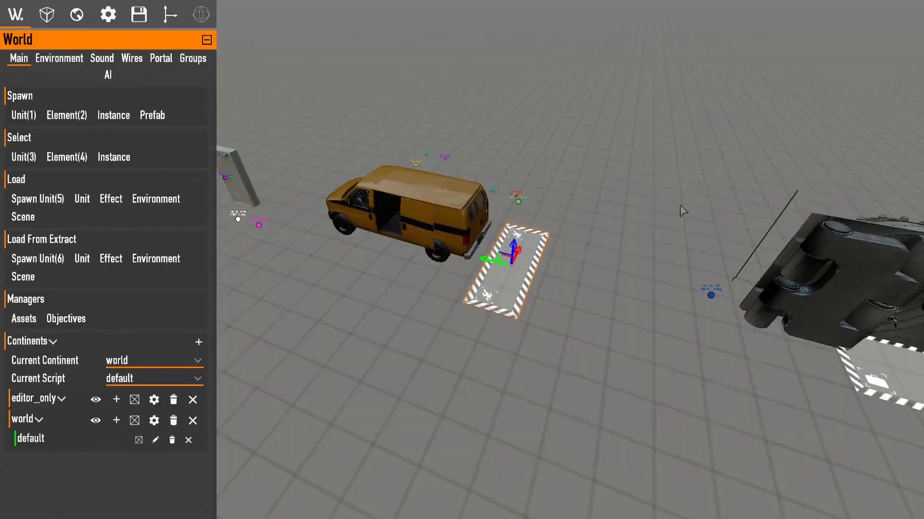
key(Escape)
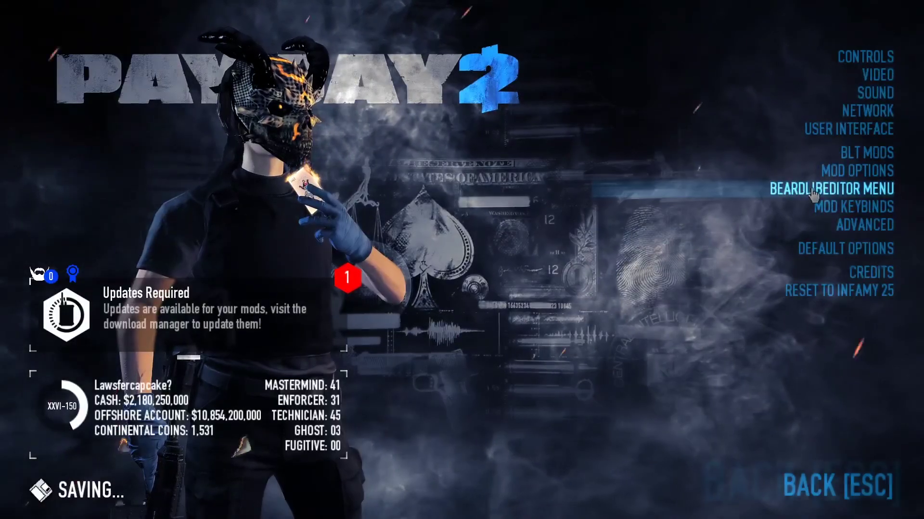
- Turn on Safemode in the BeardLib-Editor Levels list
click(817, 190)
click(25, 103)
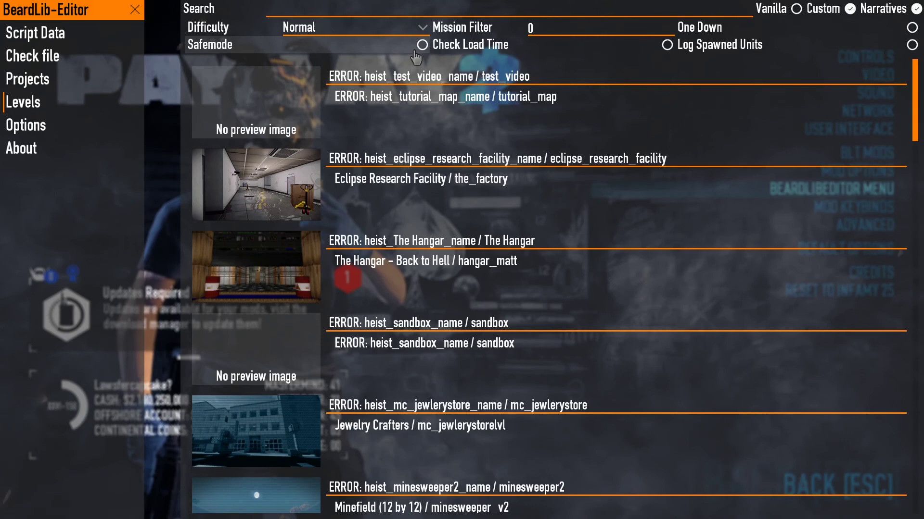
click(423, 44)
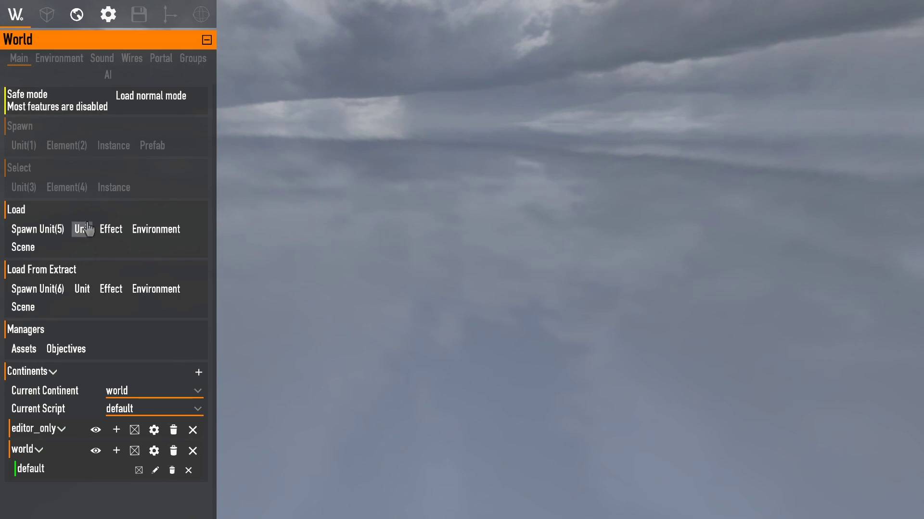
- Find a package for the unloaded thermic drill asset and load hlm_vault (5.35mb)
click(23, 349)
scroll(377, 160, down, 2)
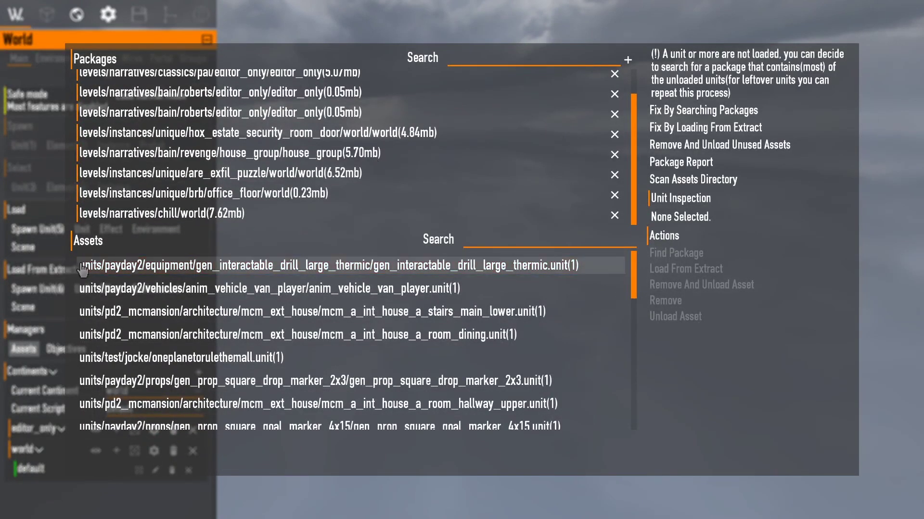
click(533, 271)
click(695, 309)
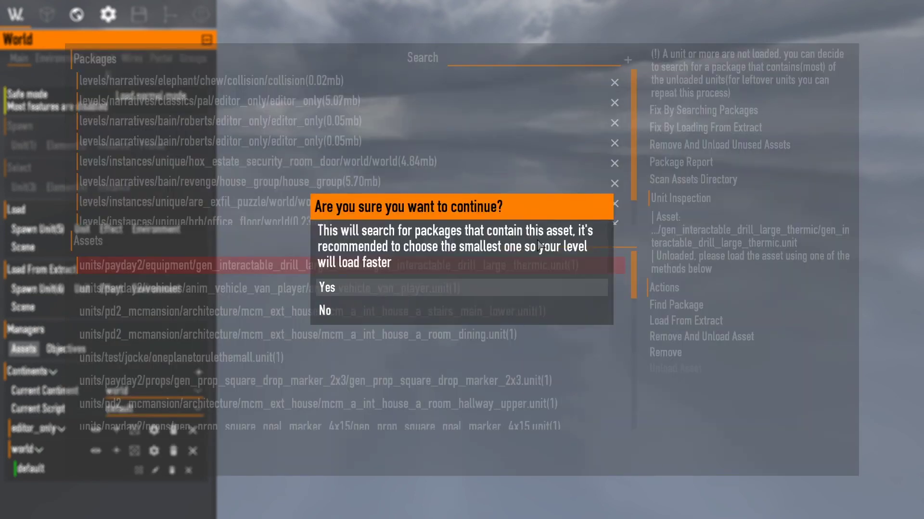
click(349, 290)
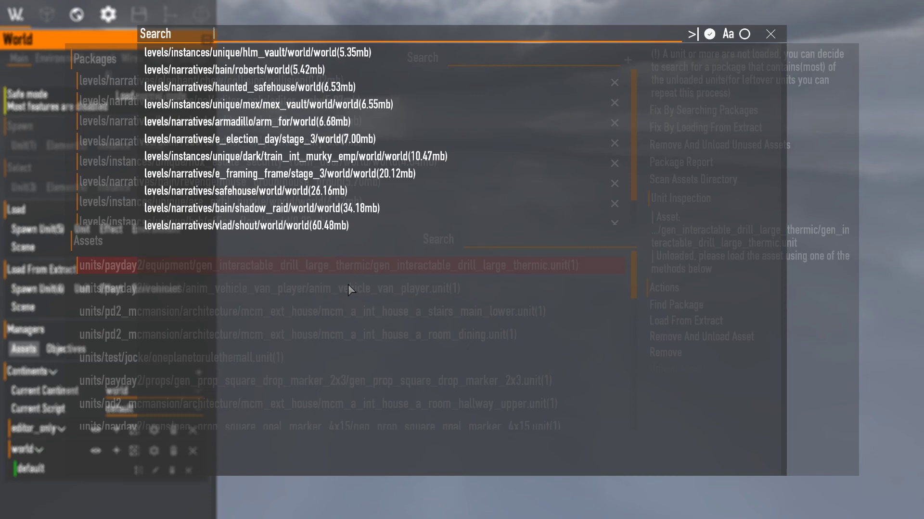
click(267, 59)
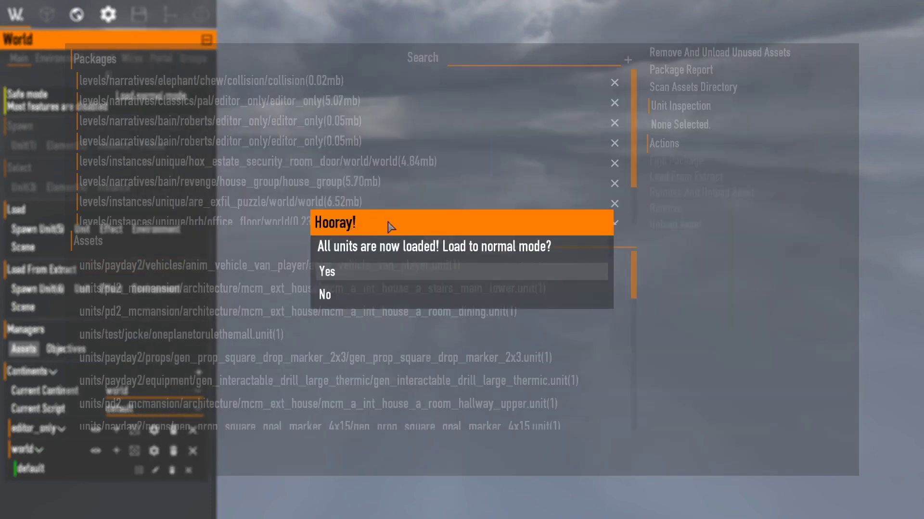
- Accept normal mode, then select the ground plane, drop marker and thermic drill
click(443, 272)
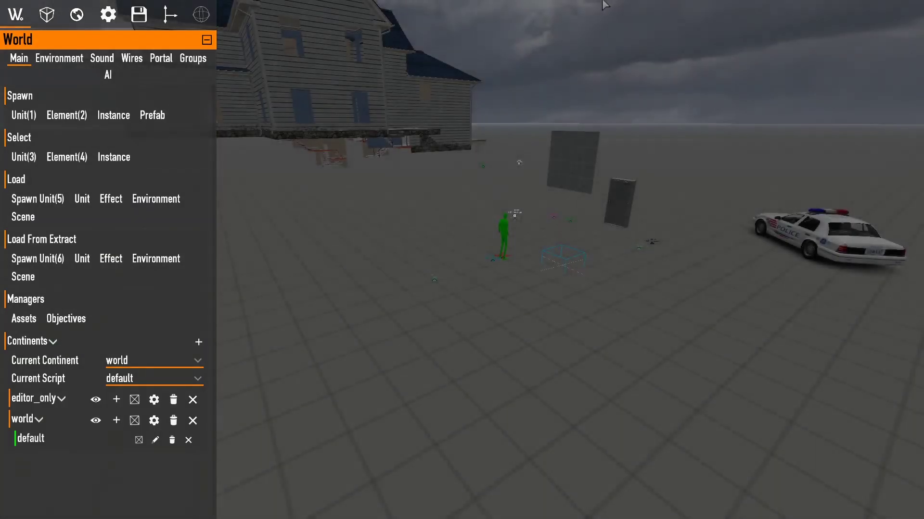
click(632, 267)
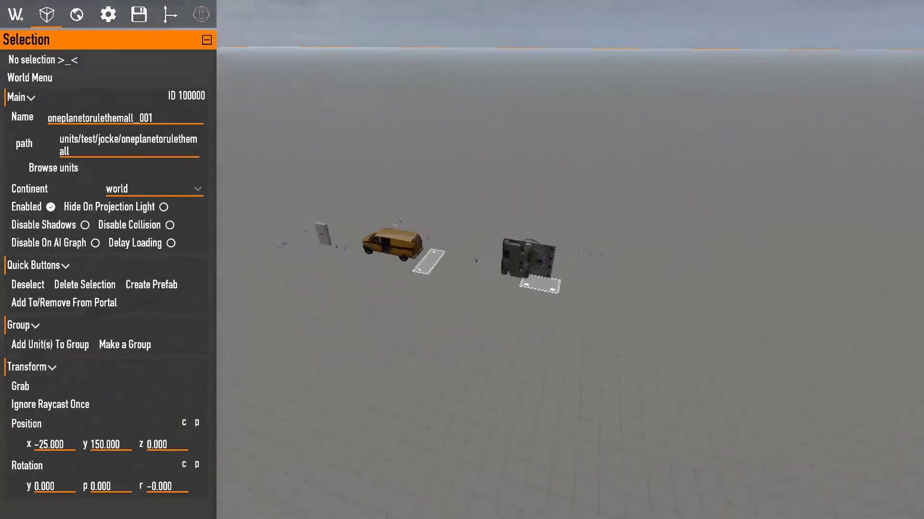
key(s)
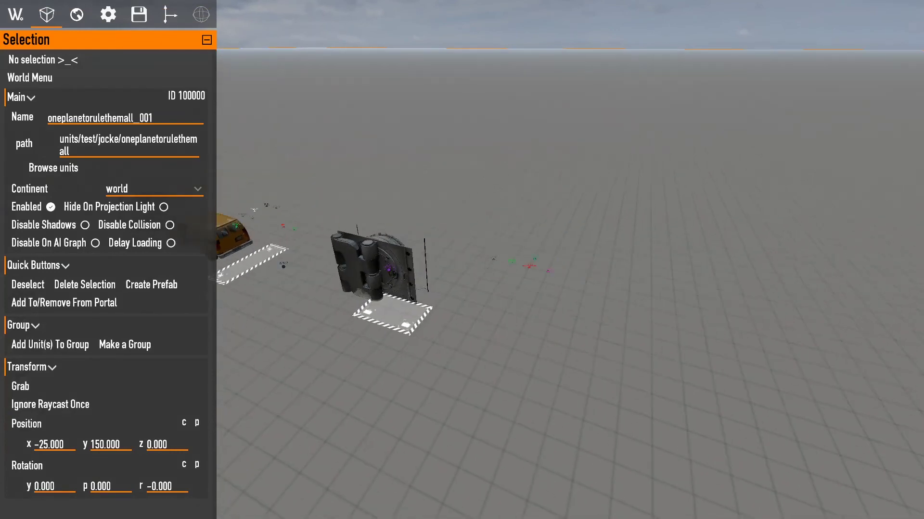
key(w)
click(527, 332)
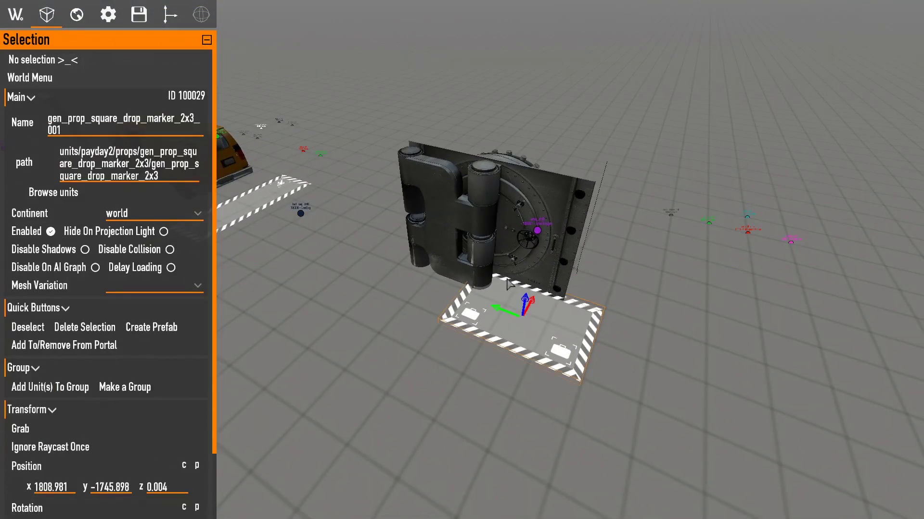
click(505, 238)
key(s)
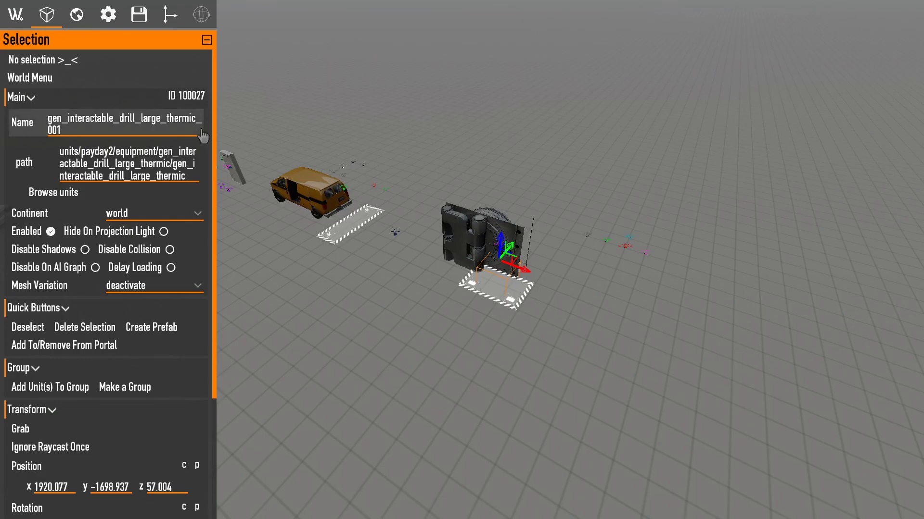